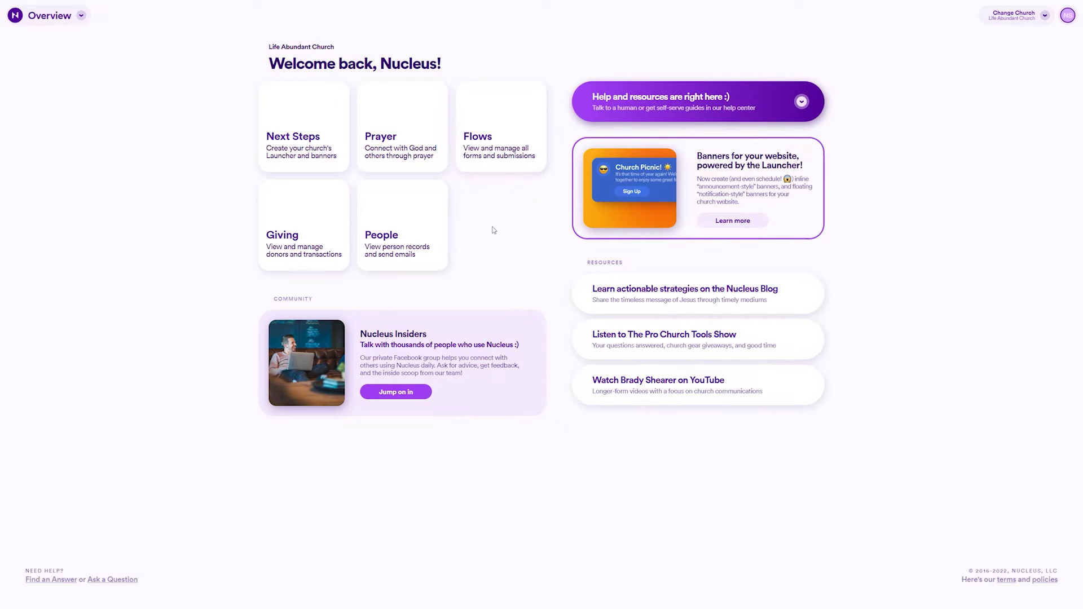
Step: Open People from the Overview dashboard, then switch to its Messages campaigns tab
{"action": "left_click", "coordinate": [404, 237]}
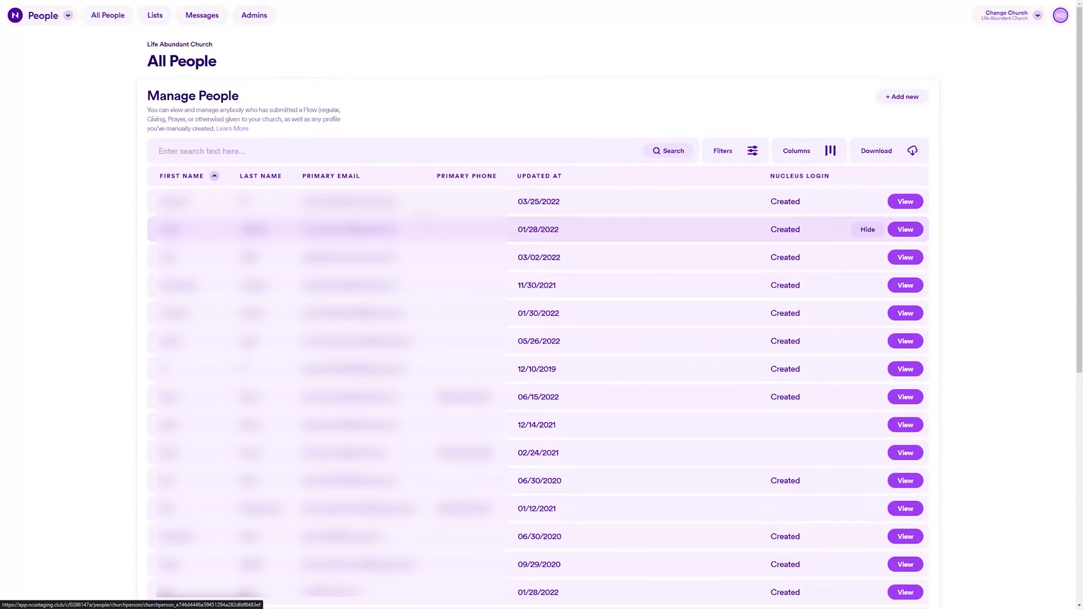
{"action": "left_click", "coordinate": [208, 19]}
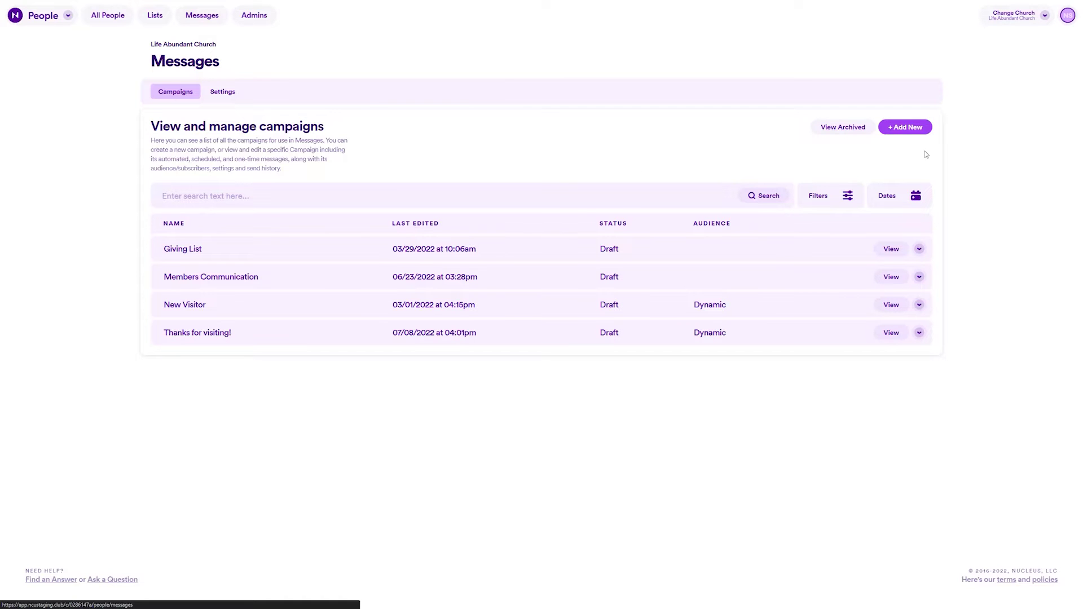
Step: Add a new Messages campaign named 'Small Groups' and save it
{"action": "left_click", "coordinate": [894, 134]}
{"action": "left_click", "coordinate": [410, 266]}
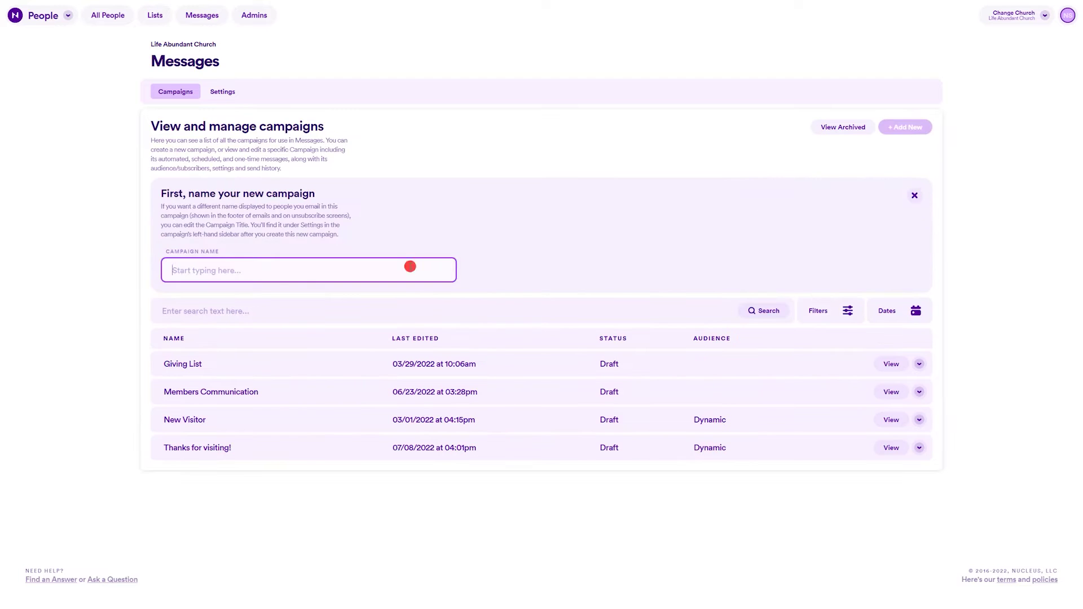
{"action": "type", "text": "Small Groups"}
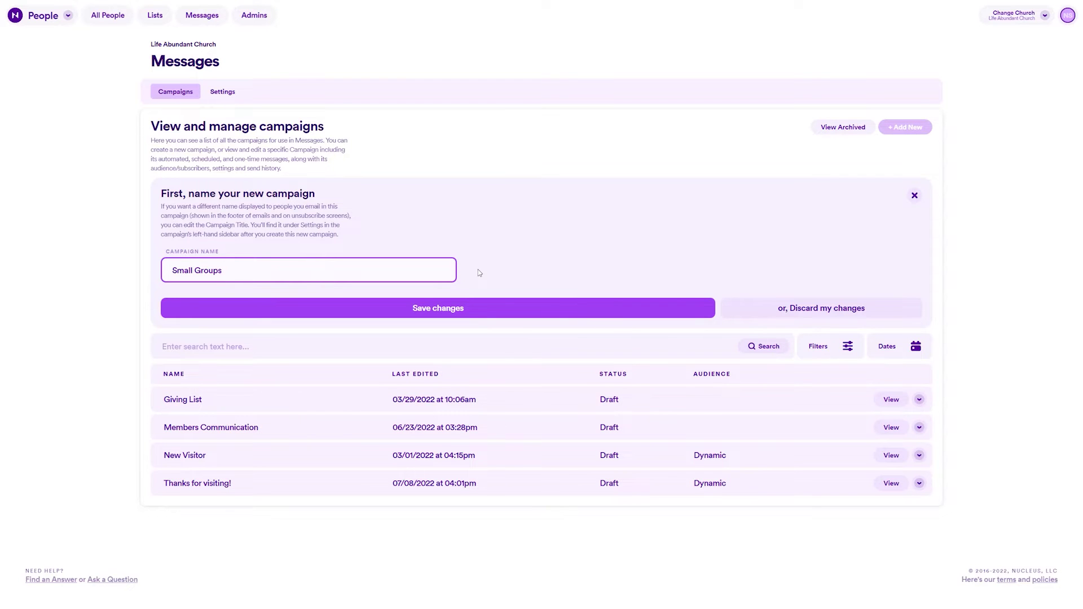
{"action": "left_click", "coordinate": [451, 308]}
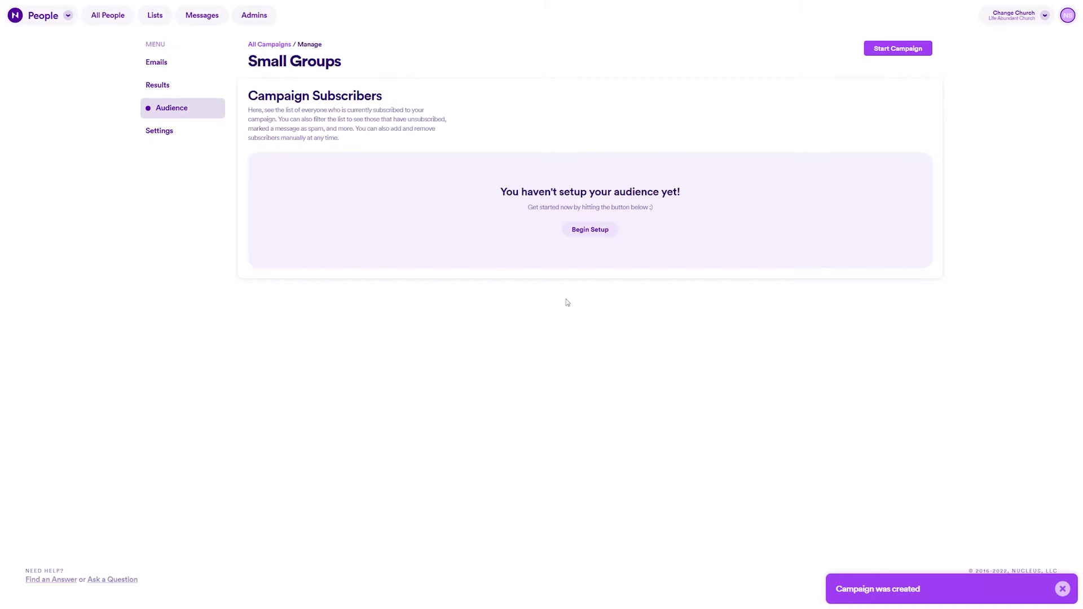
Step: Begin audience setup and save a Manual audience type
{"action": "left_click", "coordinate": [587, 232]}
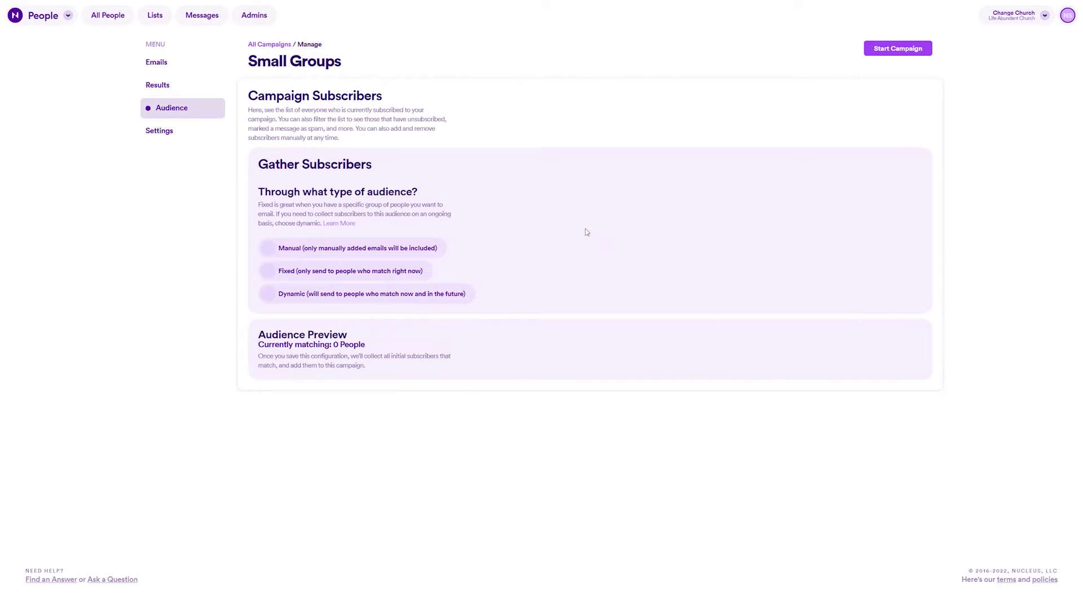
{"action": "left_click", "coordinate": [428, 250]}
{"action": "left_click", "coordinate": [498, 404]}
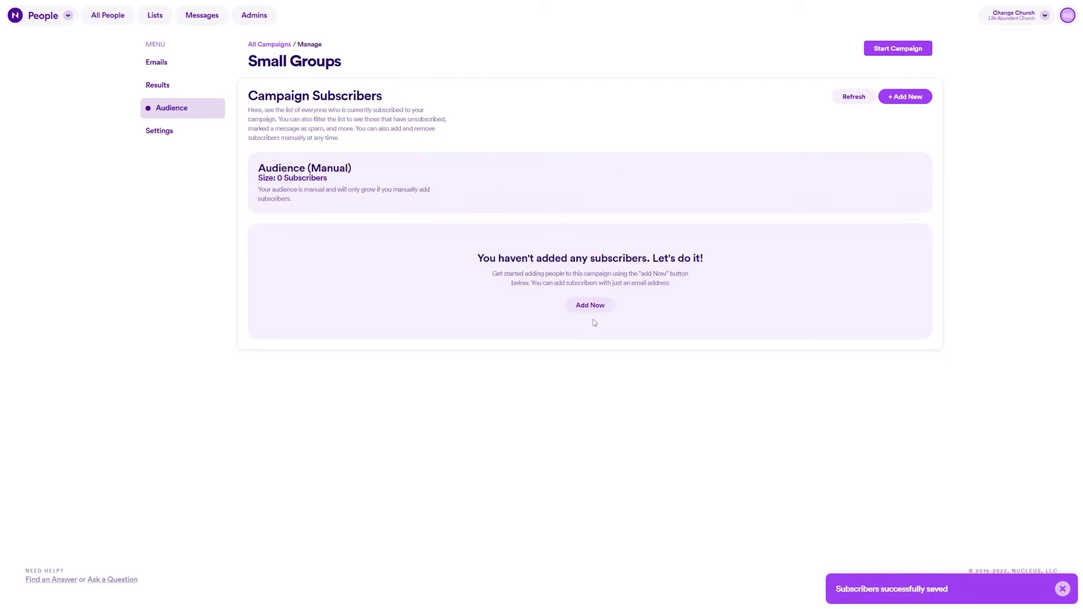
Step: Try the Add Individual subscriber fields, then switch to the Add in bulk option
{"action": "left_click", "coordinate": [590, 305]}
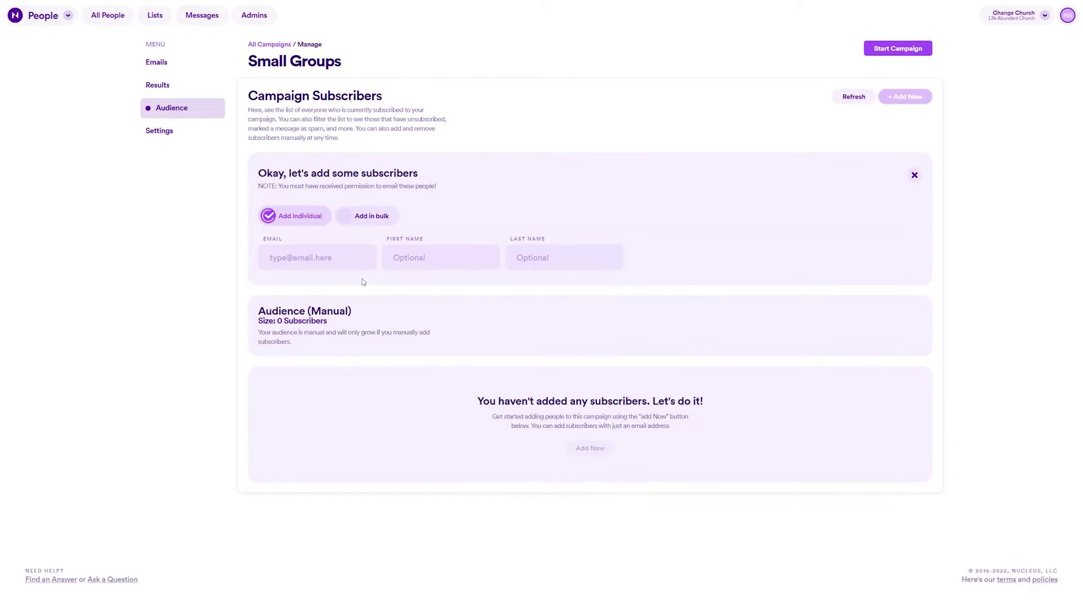
{"action": "left_click", "coordinate": [338, 259]}
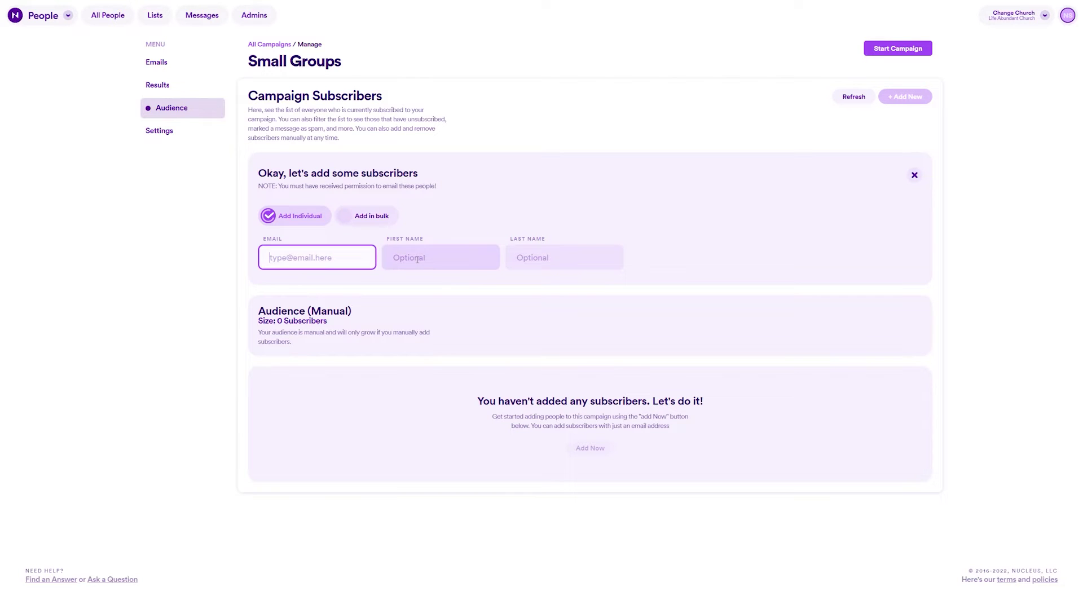
{"action": "key", "text": "Tab"}
{"action": "key", "text": "Tab"}
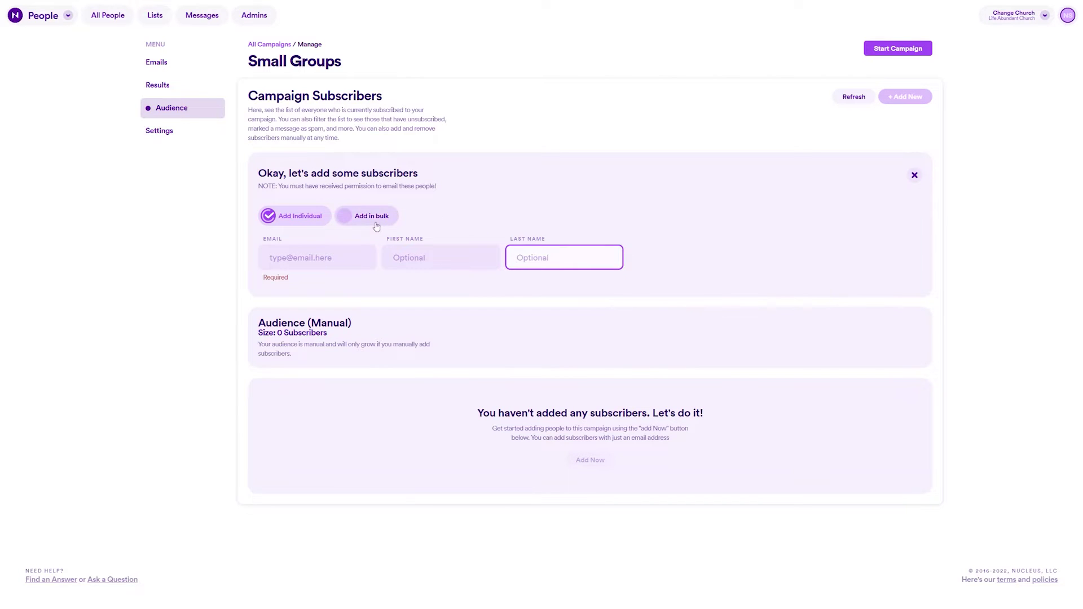
{"action": "left_click", "coordinate": [368, 221]}
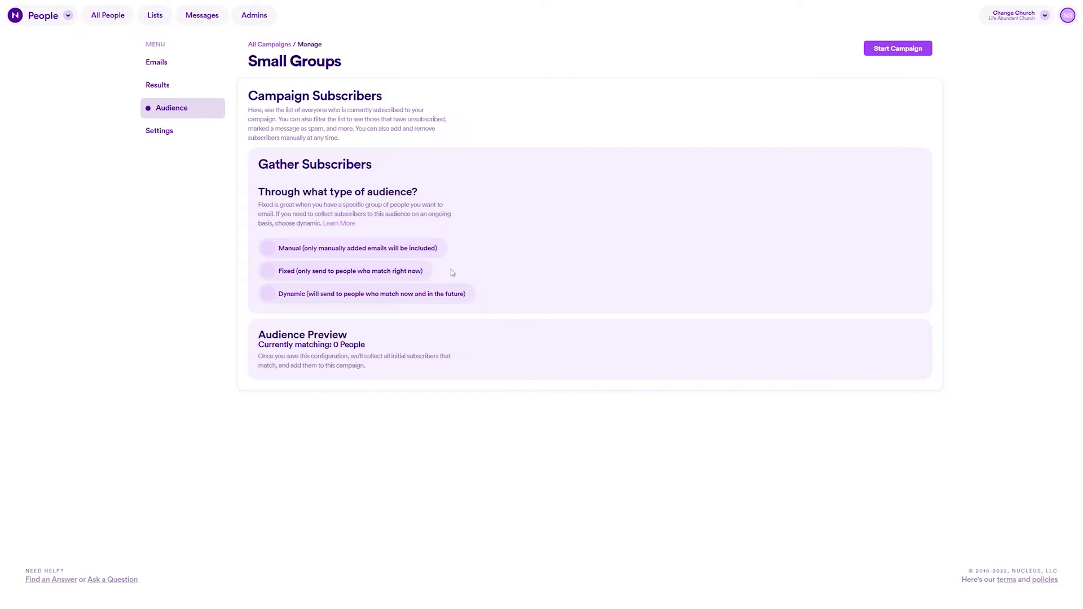
Step: Make the audience Fixed, populated by the Members connection type, matching 4 people
{"action": "left_click", "coordinate": [392, 272]}
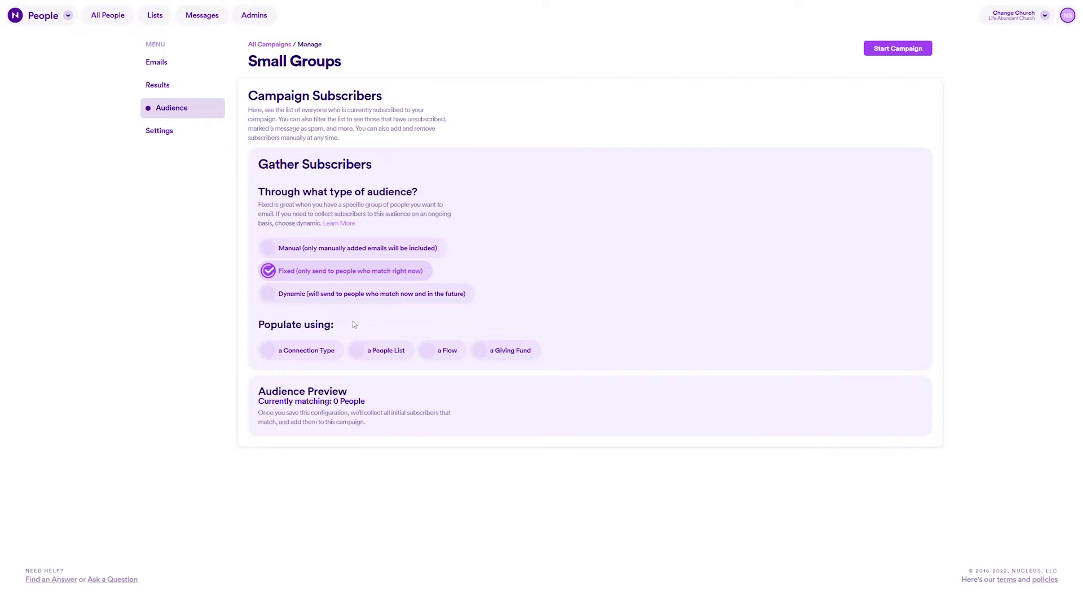
{"action": "left_click", "coordinate": [315, 355]}
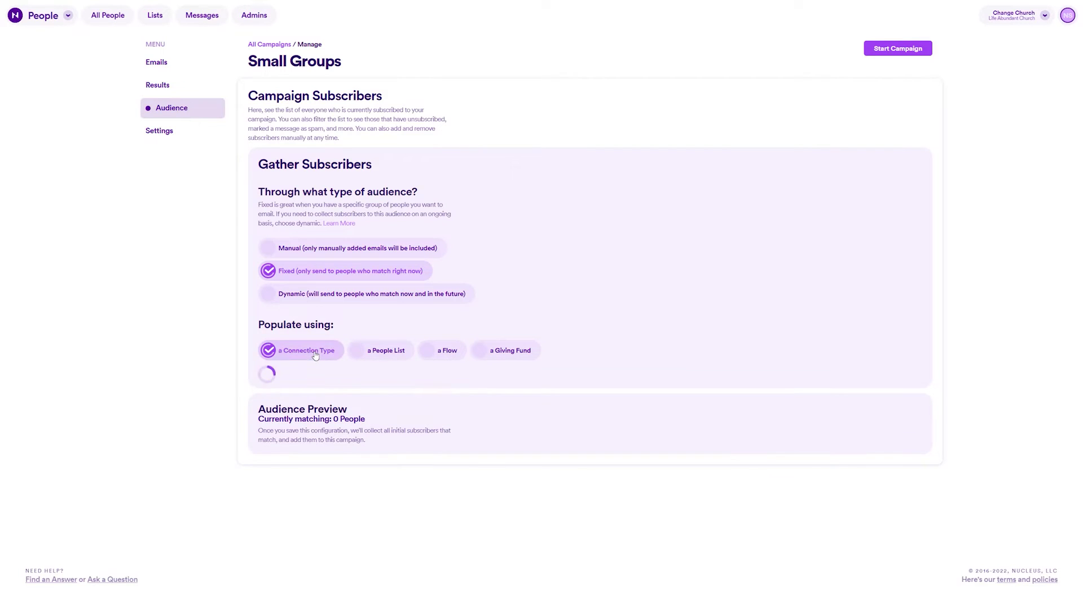
{"action": "left_click", "coordinate": [383, 352]}
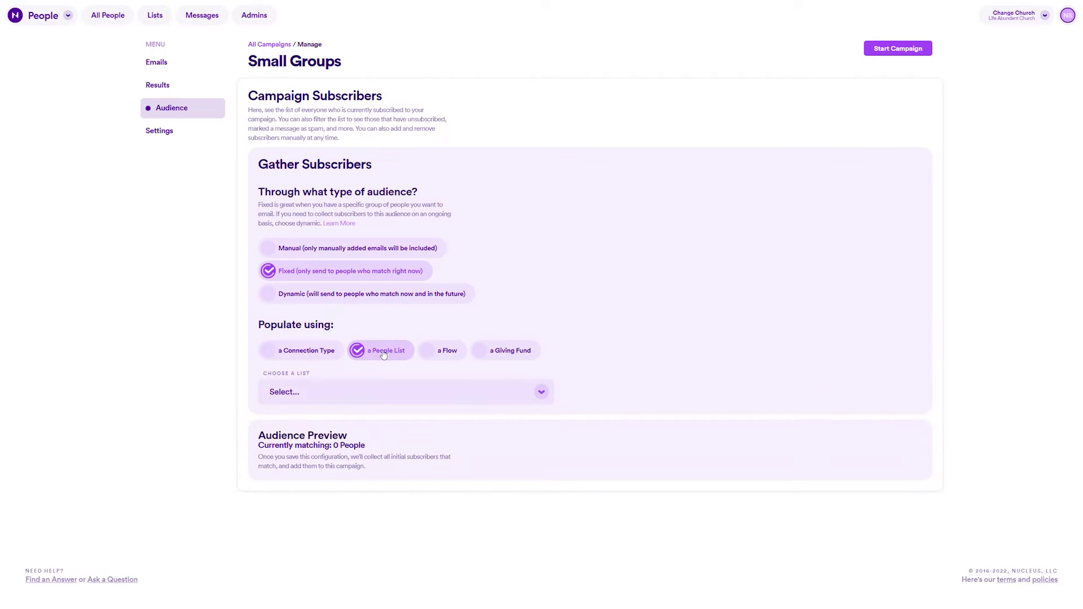
{"action": "left_click", "coordinate": [446, 352]}
{"action": "left_click", "coordinate": [506, 354]}
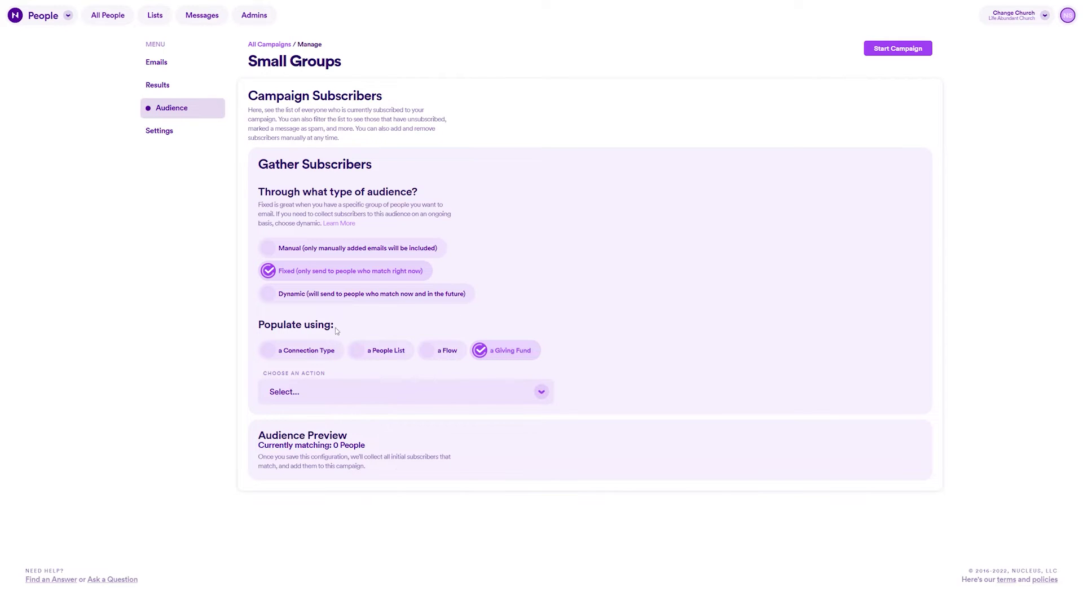
{"action": "left_click", "coordinate": [315, 351]}
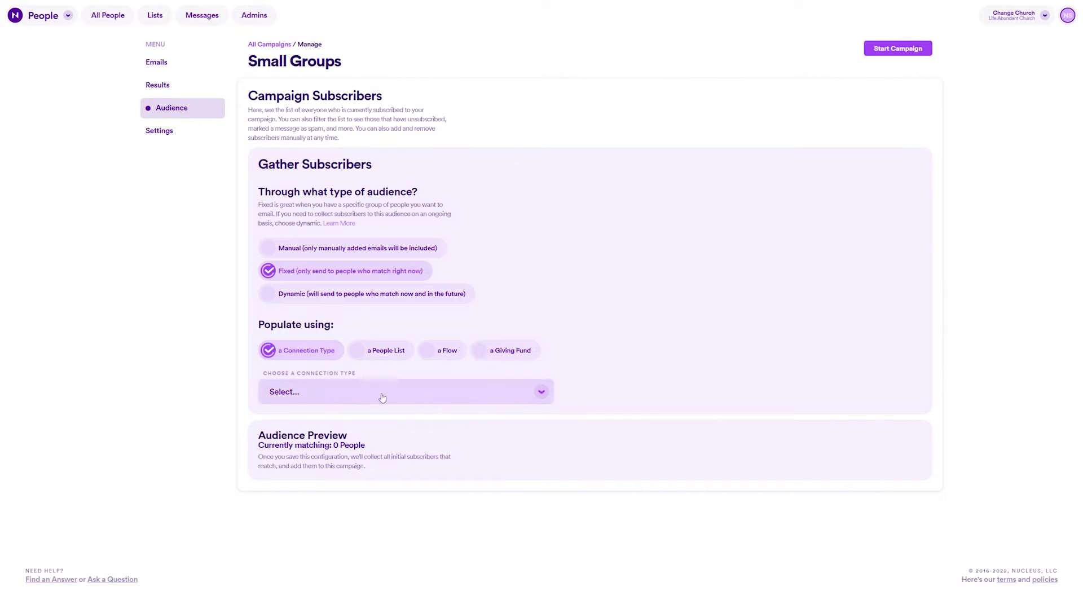
{"action": "left_click", "coordinate": [545, 395]}
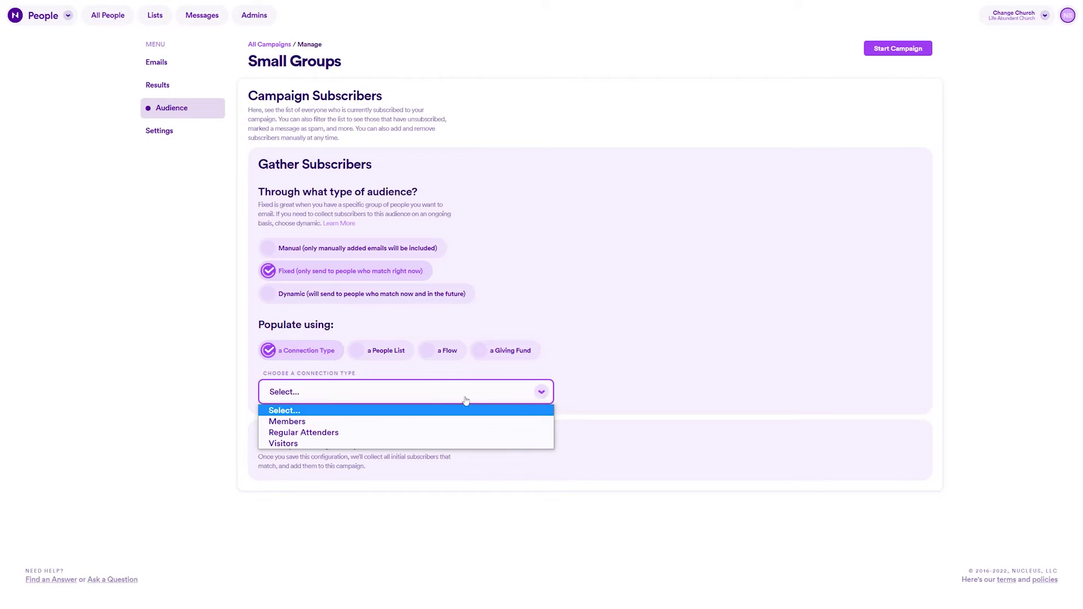
{"action": "left_click", "coordinate": [379, 427]}
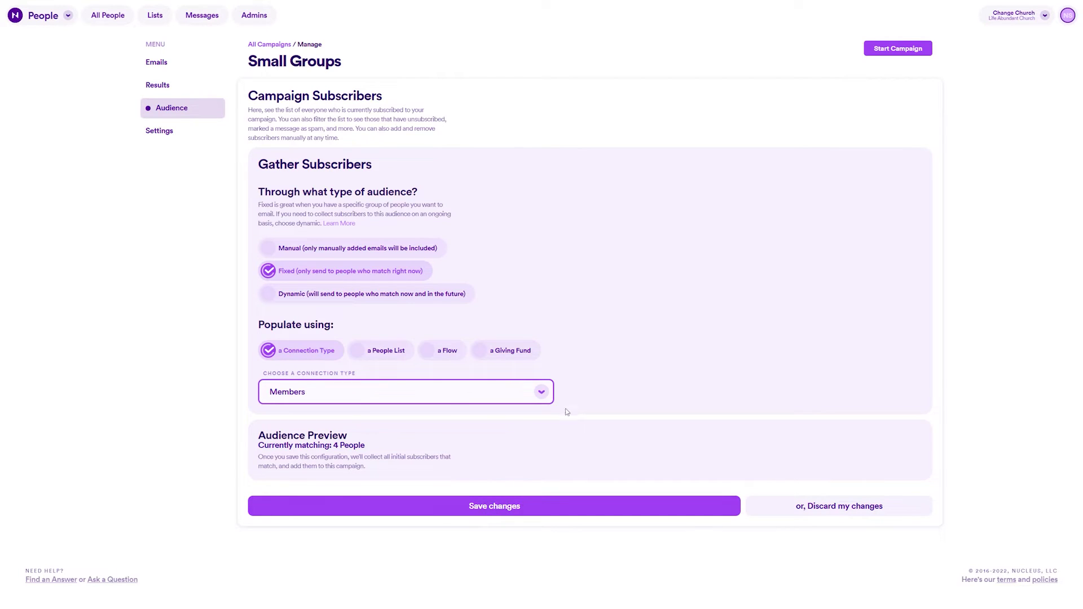
Step: Switch the audience source to a Flow and the audience type to Dynamic
{"action": "left_click", "coordinate": [443, 350]}
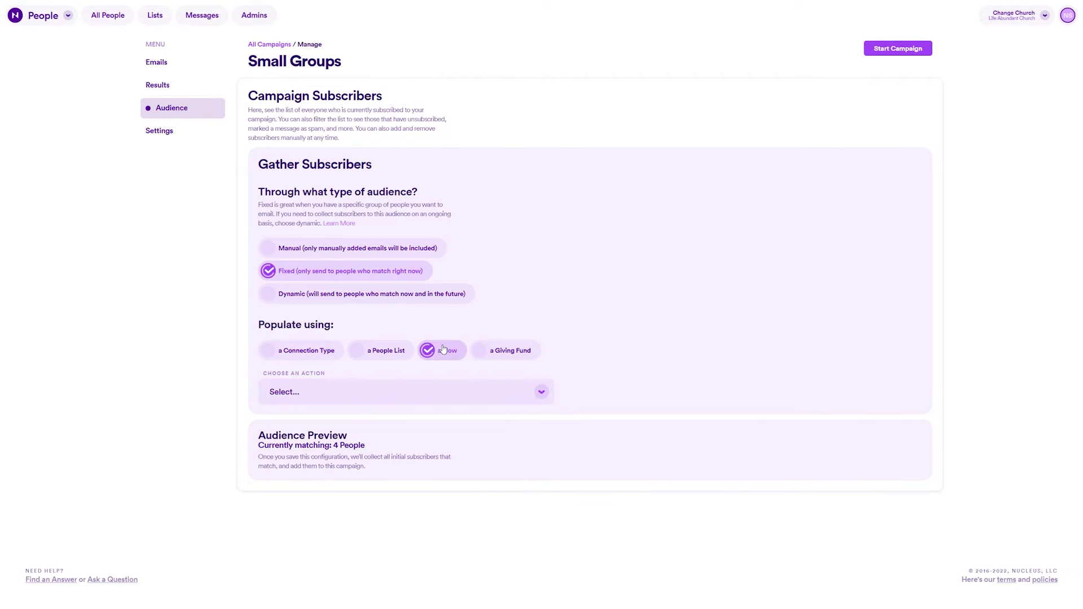
{"action": "left_click", "coordinate": [513, 349]}
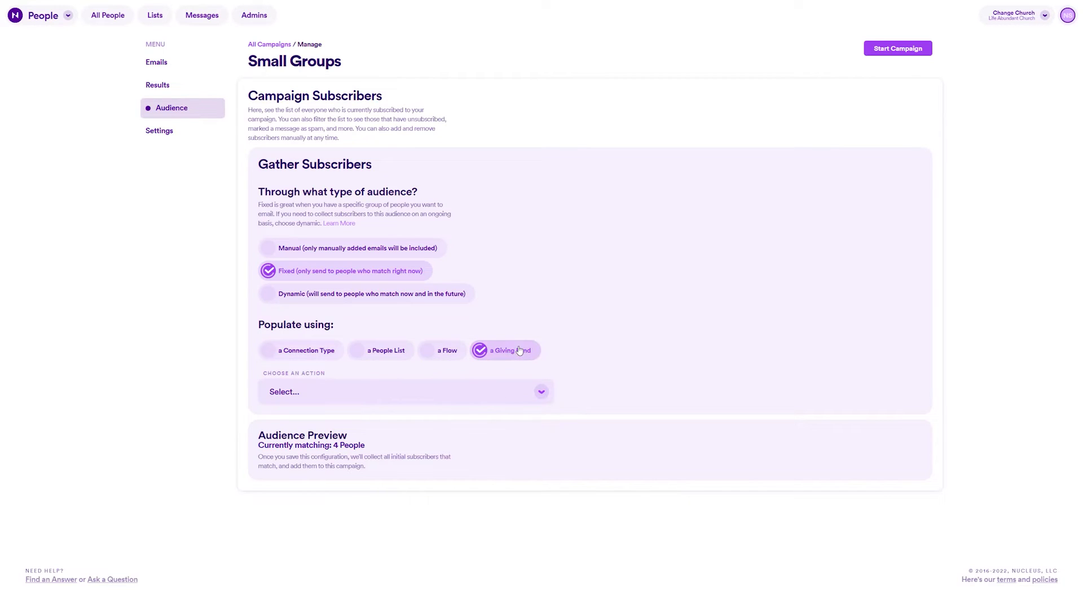
{"action": "left_click", "coordinate": [444, 351]}
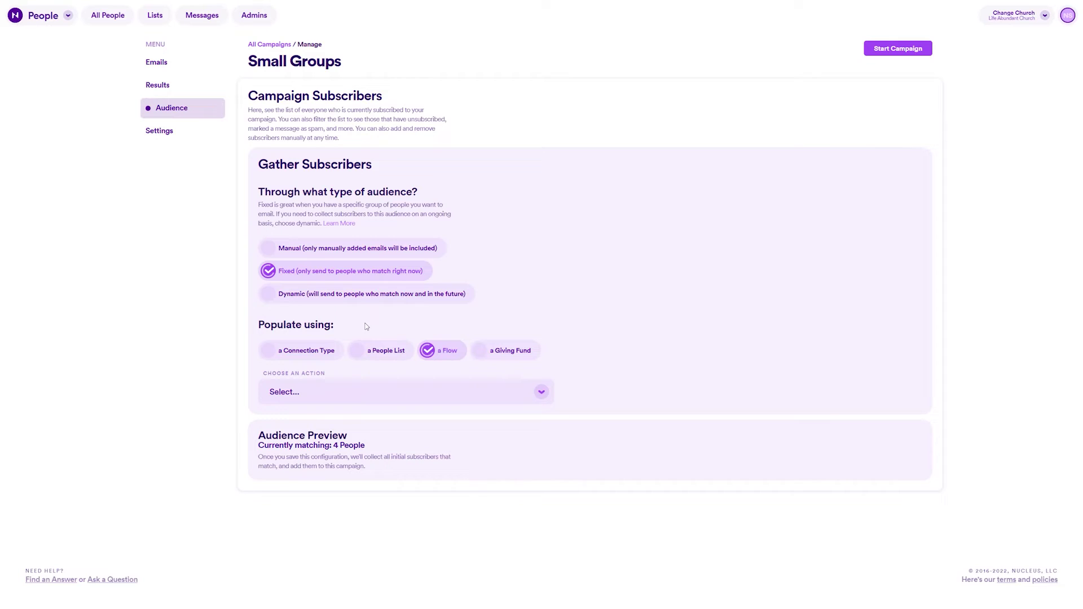
{"action": "left_click", "coordinate": [456, 295]}
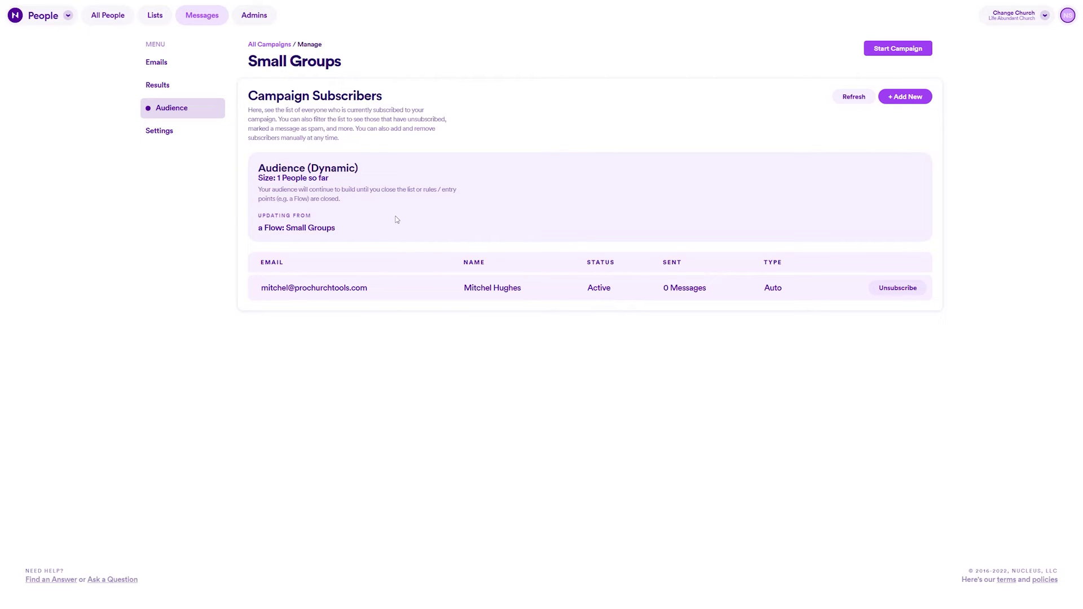
Step: Change the audience to Fixed, built from 'Submitted flow - Small Groups', and save
{"action": "left_click", "coordinate": [452, 224]}
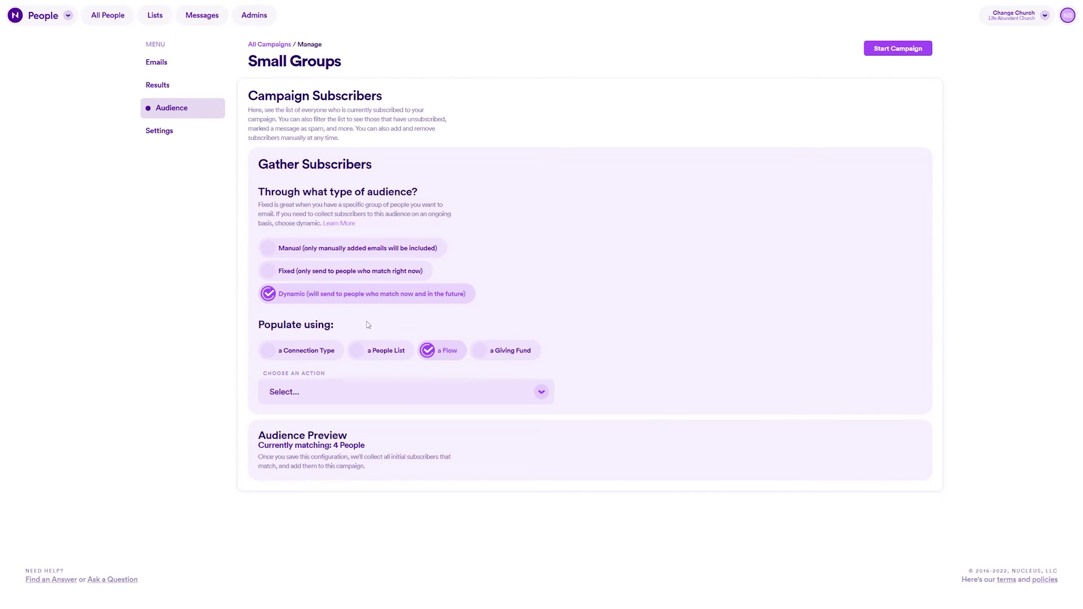
{"action": "left_click", "coordinate": [382, 273]}
{"action": "left_click", "coordinate": [541, 393]}
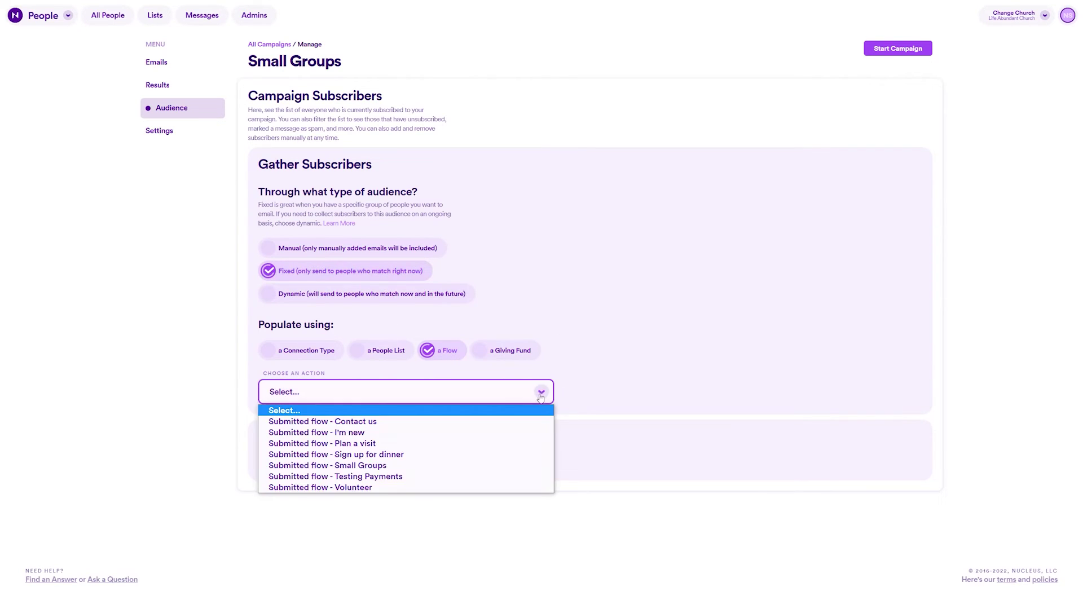
{"action": "left_click", "coordinate": [389, 466]}
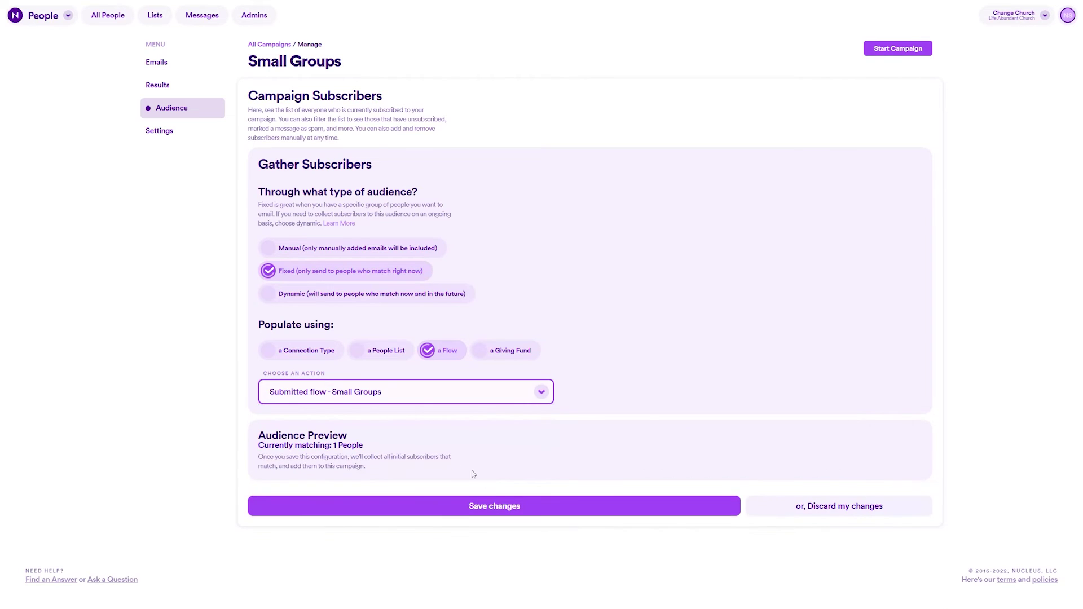
{"action": "left_click", "coordinate": [495, 506]}
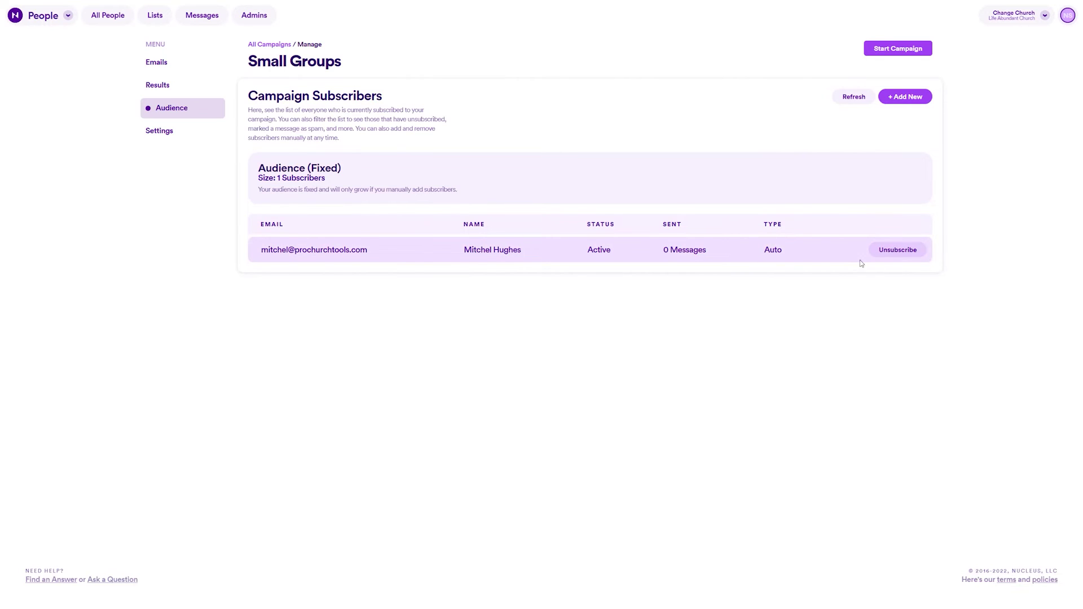
Step: Open and dismiss the Add New subscriber form, then go to the campaign's Emails
{"action": "left_click", "coordinate": [913, 97]}
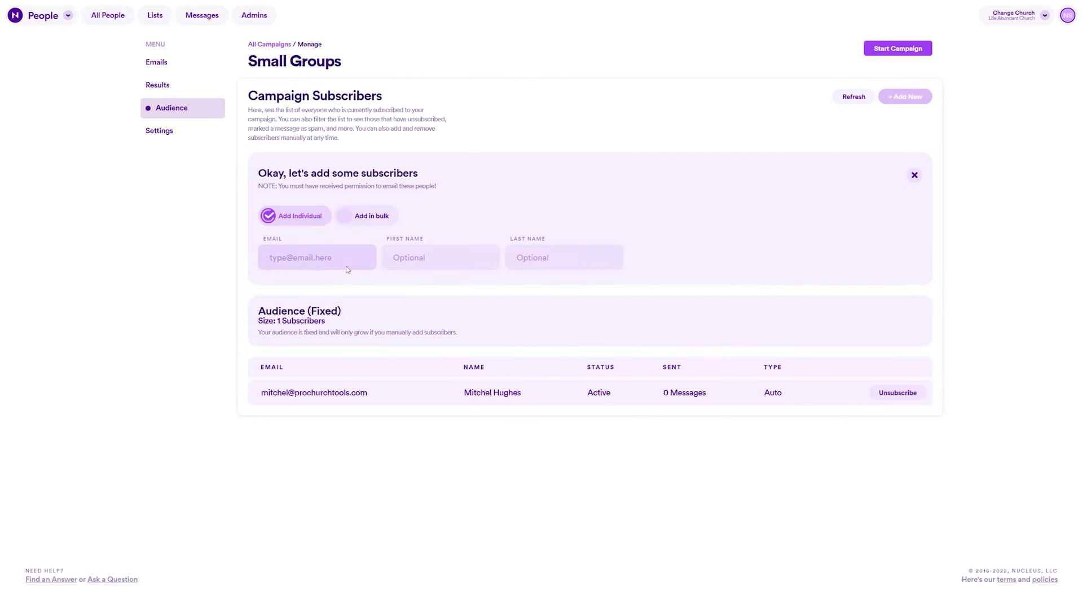
{"action": "left_click", "coordinate": [922, 175]}
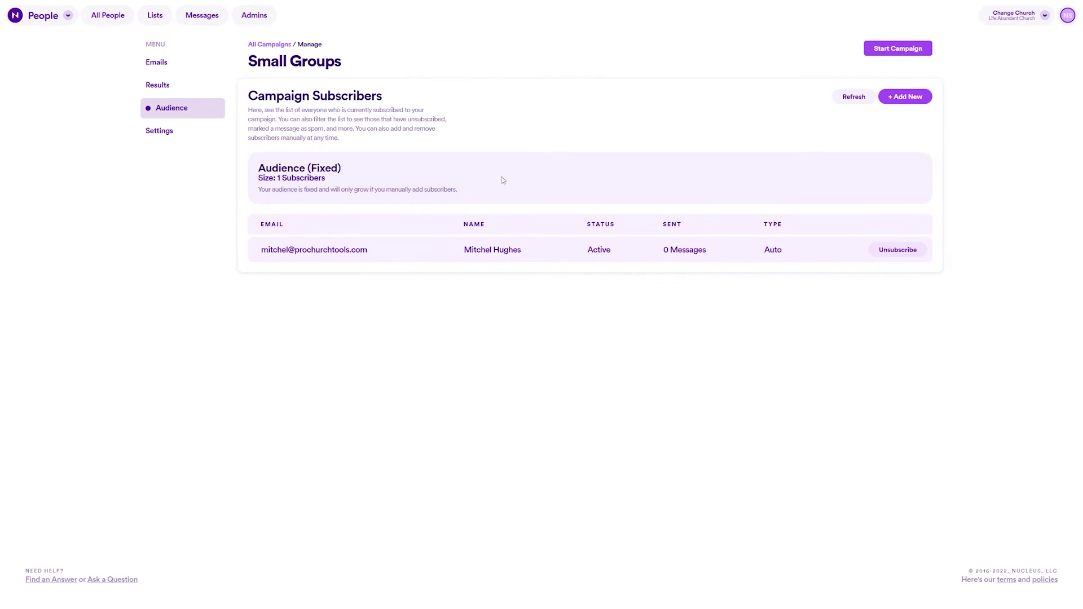
{"action": "left_click", "coordinate": [167, 63]}
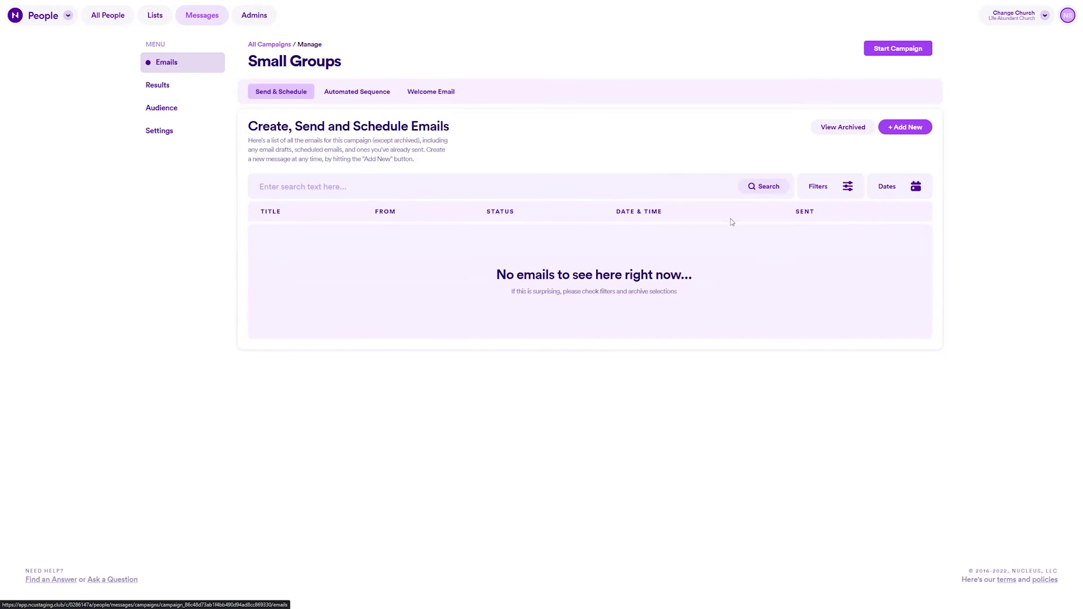
Step: Add a new campaign email titled 'Welcome to small groups!' and save it
{"action": "left_click", "coordinate": [915, 129]}
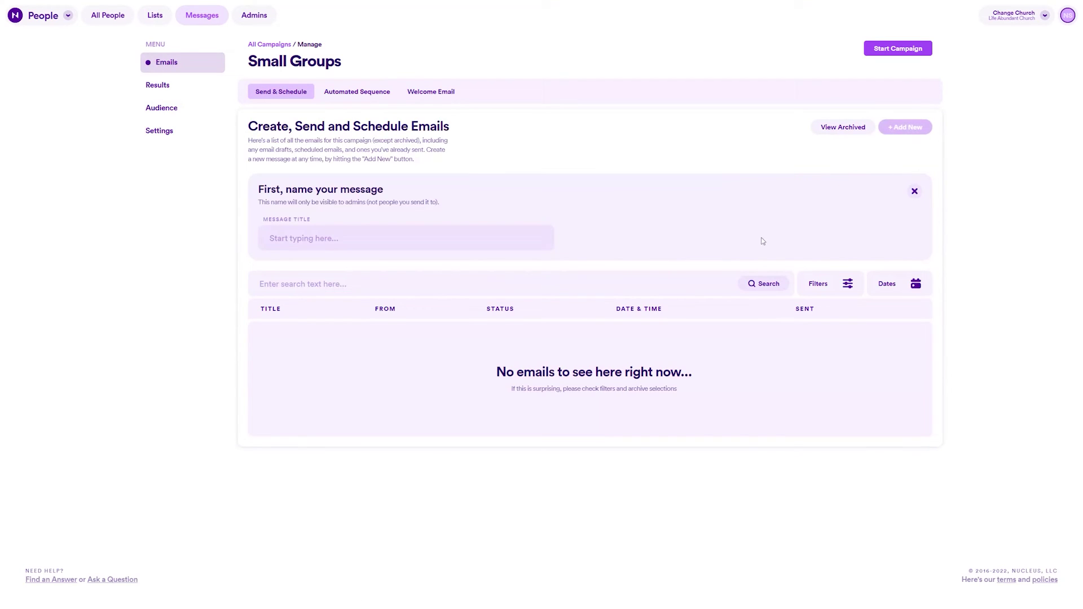
{"action": "left_click", "coordinate": [446, 239]}
{"action": "type", "text": "Welcome to small gro"}
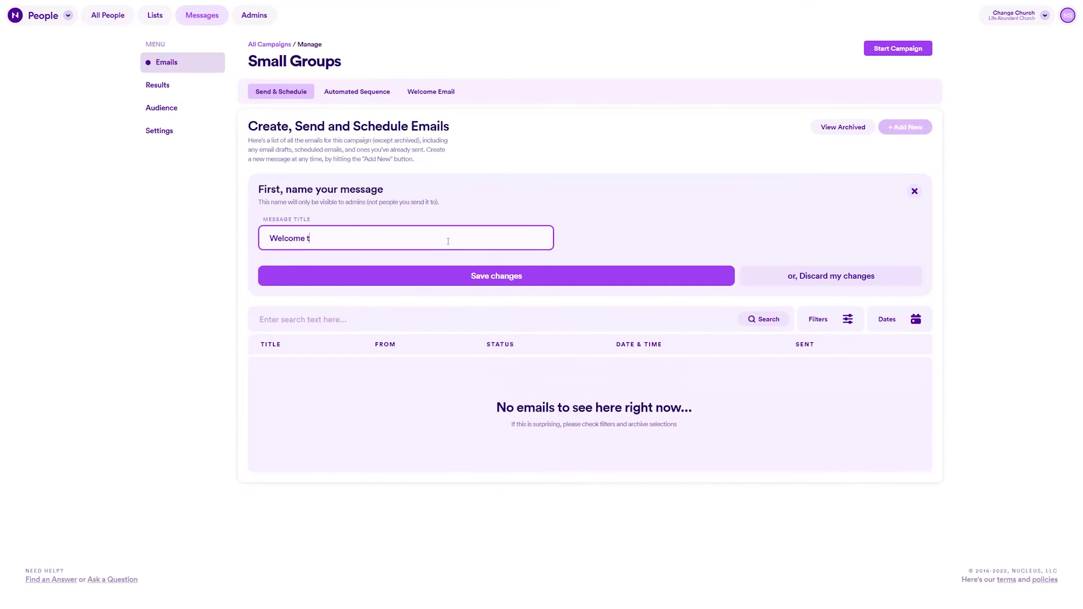
{"action": "type", "text": "ups!"}
{"action": "left_click", "coordinate": [482, 276]}
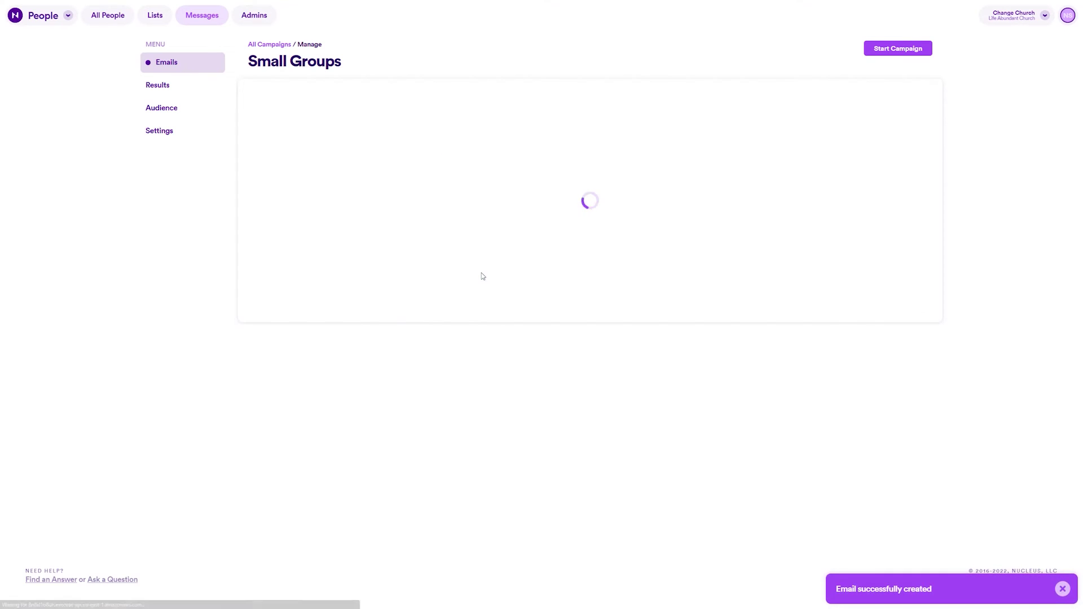
Step: Enter the pastor's name as Sender From Name and his e-mail as Reply-to Email
{"action": "left_click", "coordinate": [409, 243]}
{"action": "type", "text": "Pastor Mike"}
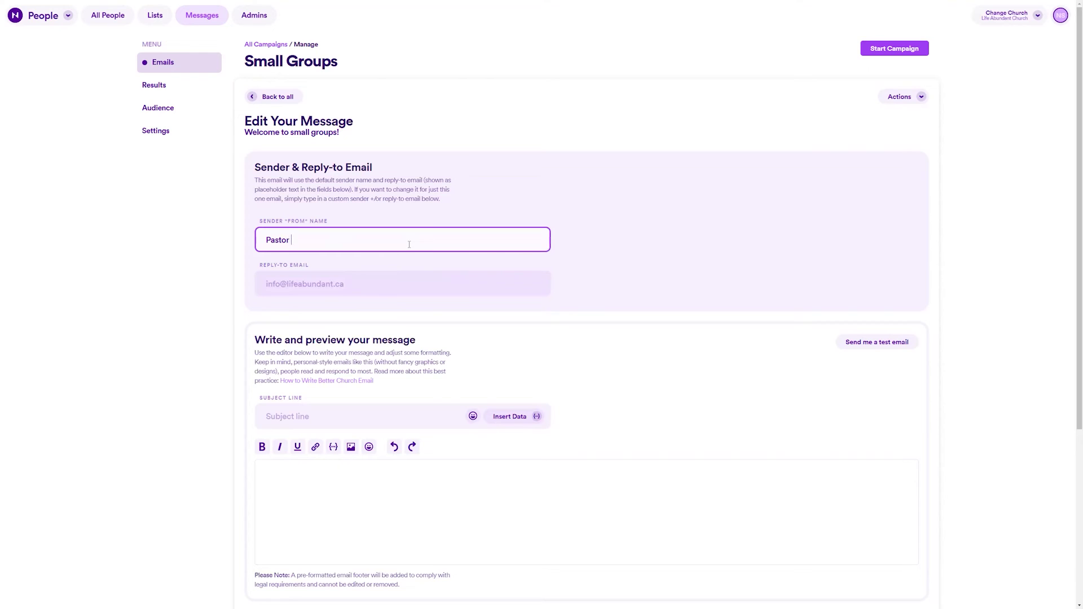
{"action": "key", "text": "Tab"}
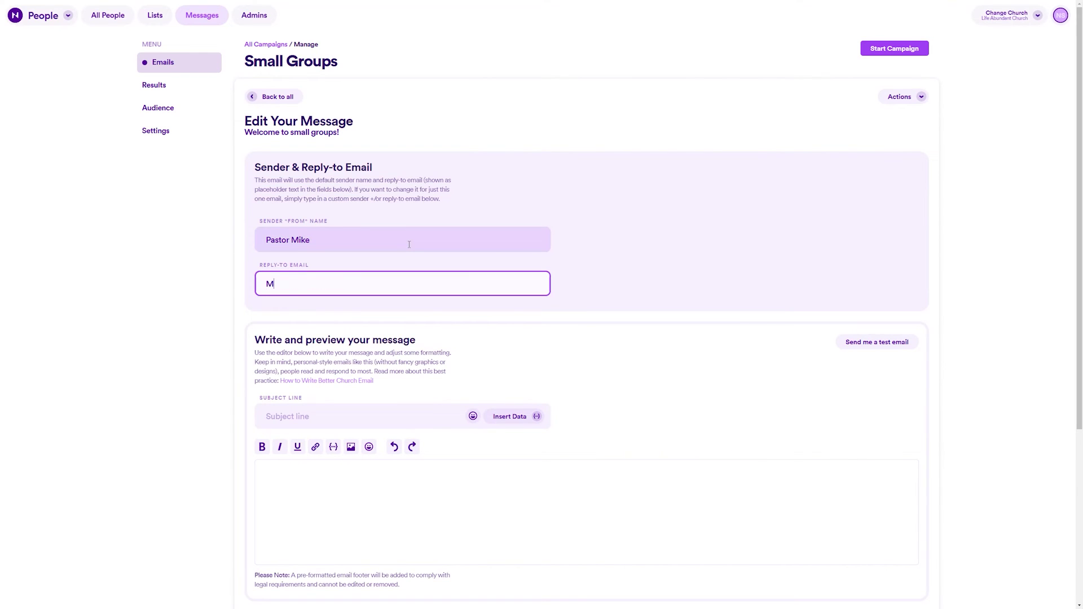
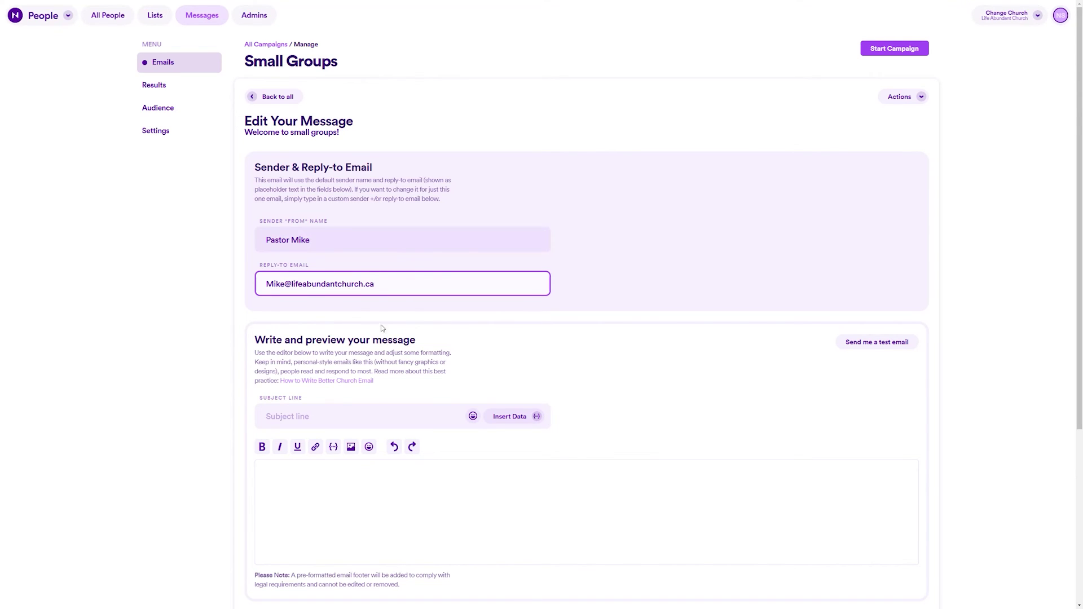
Step: Paste the welcome-to-small-groups message into the email body
{"action": "left_click", "coordinate": [361, 418]}
{"action": "left_click", "coordinate": [346, 479]}
{"action": "type", "text": "Thanks so much for signing up for small groups!  Here at Life Abundant Church we want to see you grow in community with others and we believe small groups are one of the best ways to do that.  As you begin this journey and pick a small group to join, don't hesitate to reach out and ask us questions. Need more information about a specific group? Wondering what time a specific small group meets? Not sure which group to get started with? Just shoot us a message or call the church directly and we'll be glad to assist you however we can.  We're so excited to see you taking this important step and can't wait to hear about your experience.  God Bless!"}
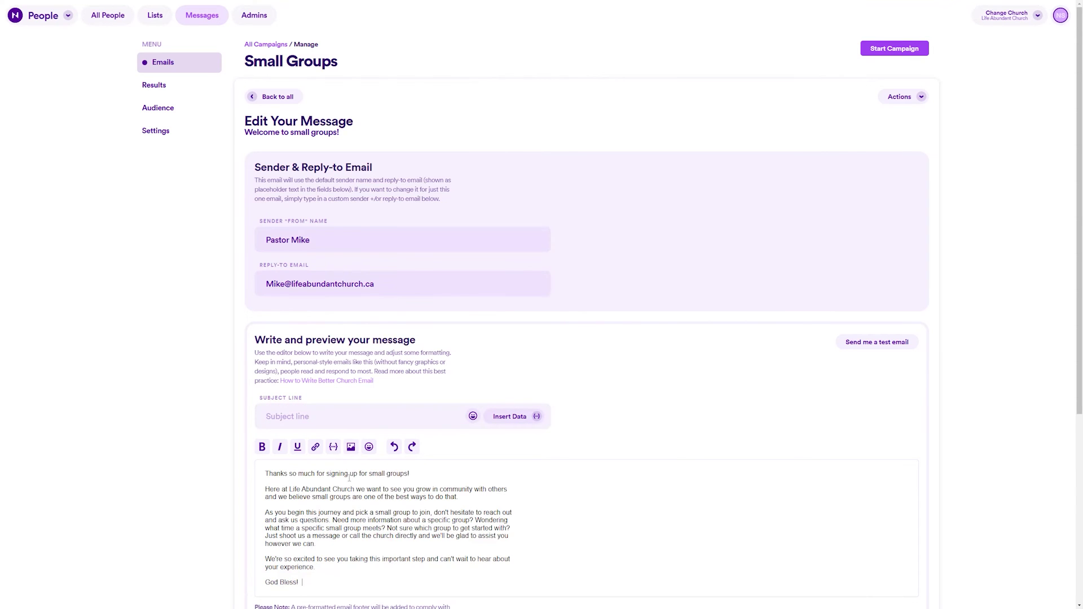
Step: Set the subject to the First Name merge field followed by a clapping-hands emoji
{"action": "scroll", "coordinate": [320, 416], "scroll_direction": "down", "scroll_amount": 4}
{"action": "left_click", "coordinate": [310, 204]}
{"action": "left_click", "coordinate": [508, 206]}
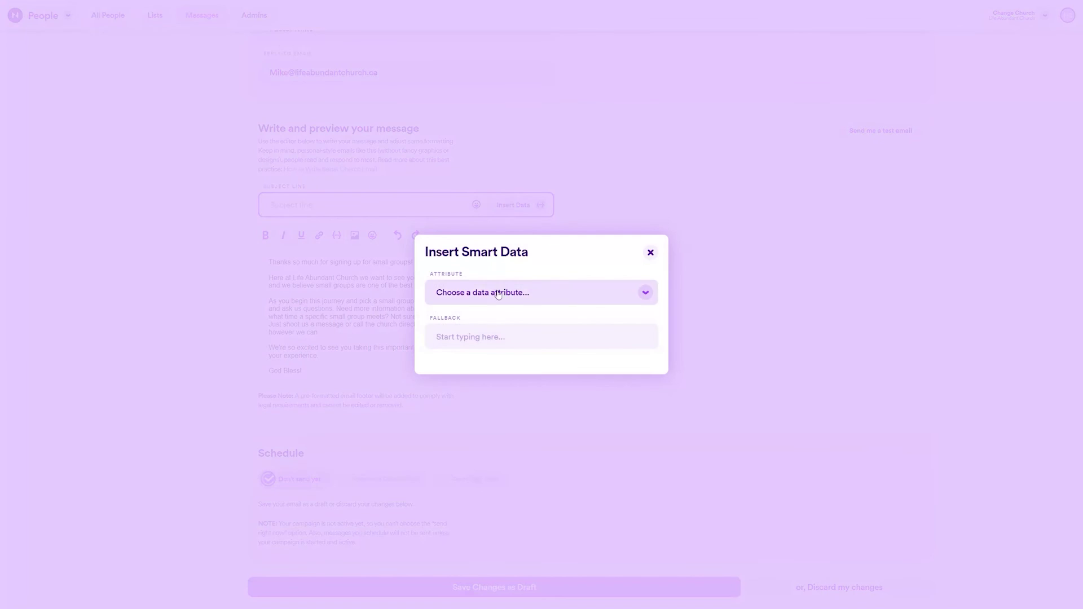
{"action": "left_click", "coordinate": [575, 294]}
{"action": "left_click", "coordinate": [520, 323]}
{"action": "left_click", "coordinate": [541, 363]}
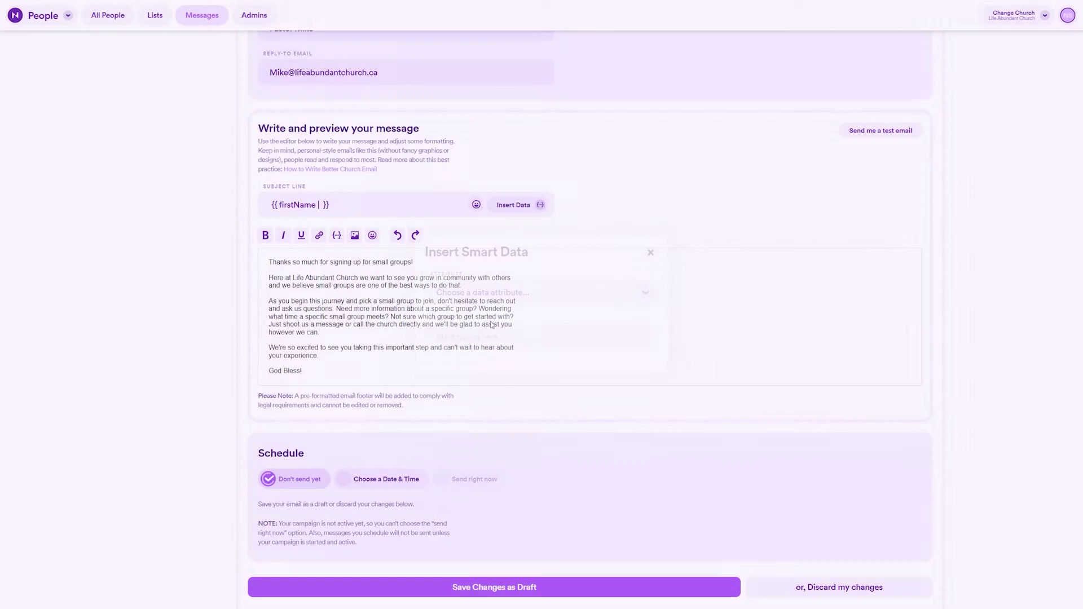
{"action": "left_click", "coordinate": [473, 205]}
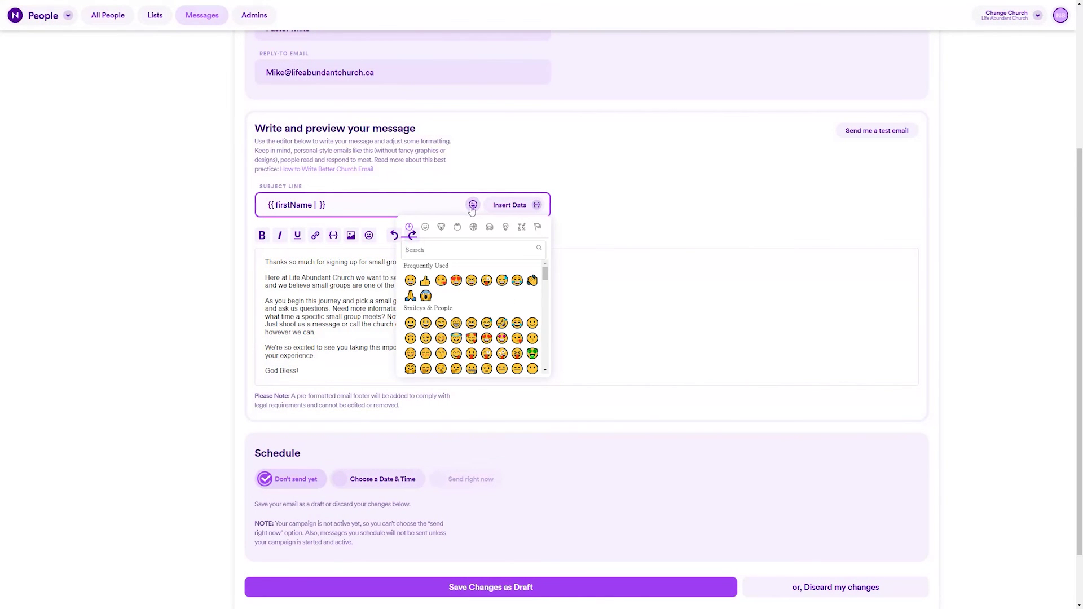
{"action": "left_click", "coordinate": [533, 282]}
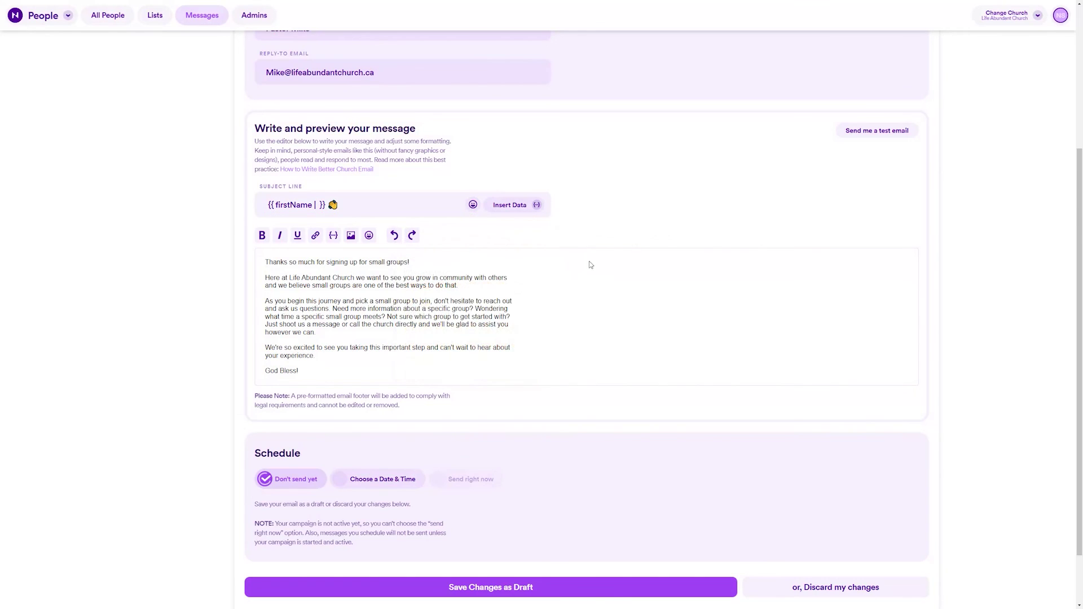
Step: Try scheduling a specific send date and time, then revert to Don't send yet
{"action": "scroll", "coordinate": [563, 301], "scroll_direction": "down", "scroll_amount": 1}
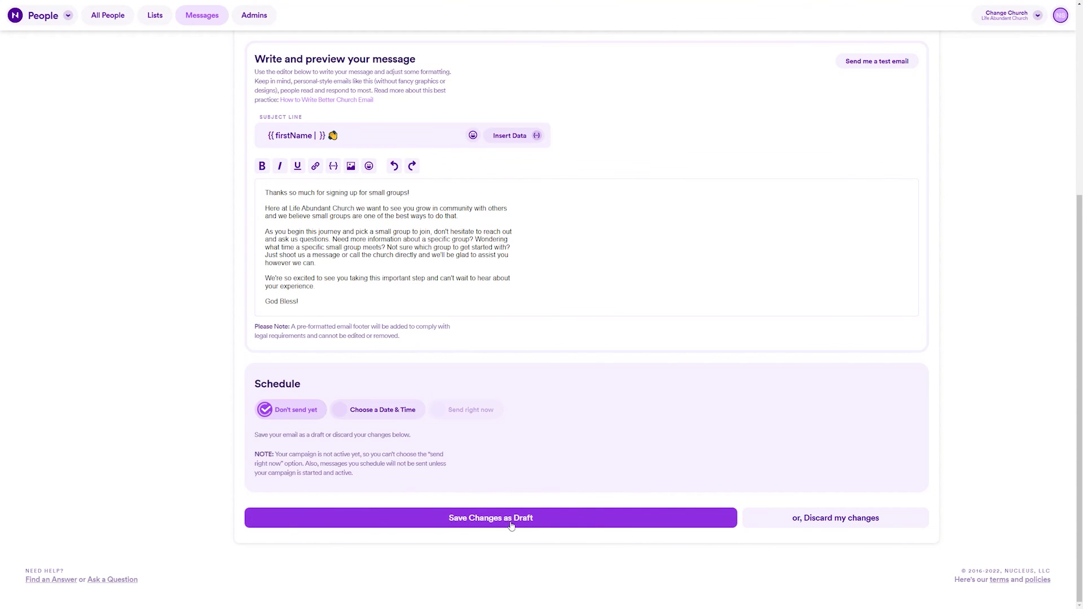
{"action": "left_click", "coordinate": [371, 411]}
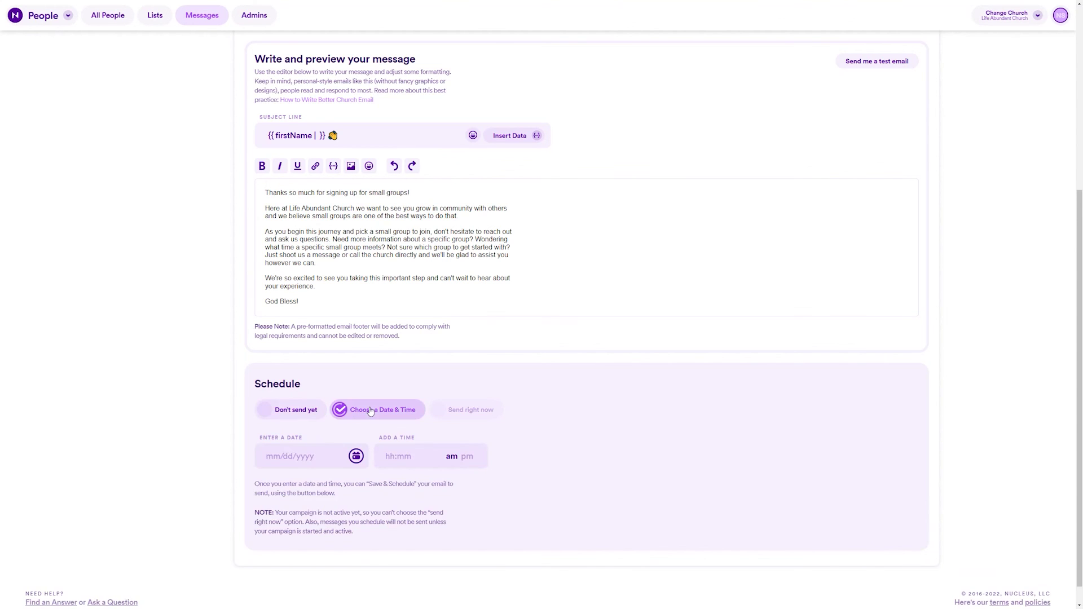
{"action": "left_click", "coordinate": [416, 462]}
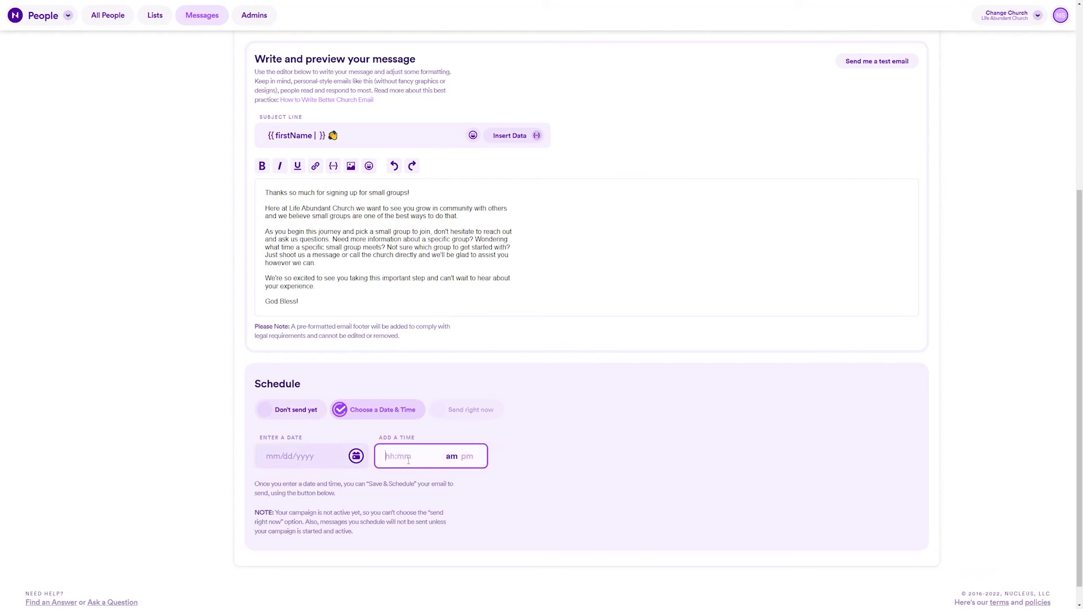
{"action": "left_click", "coordinate": [299, 410]}
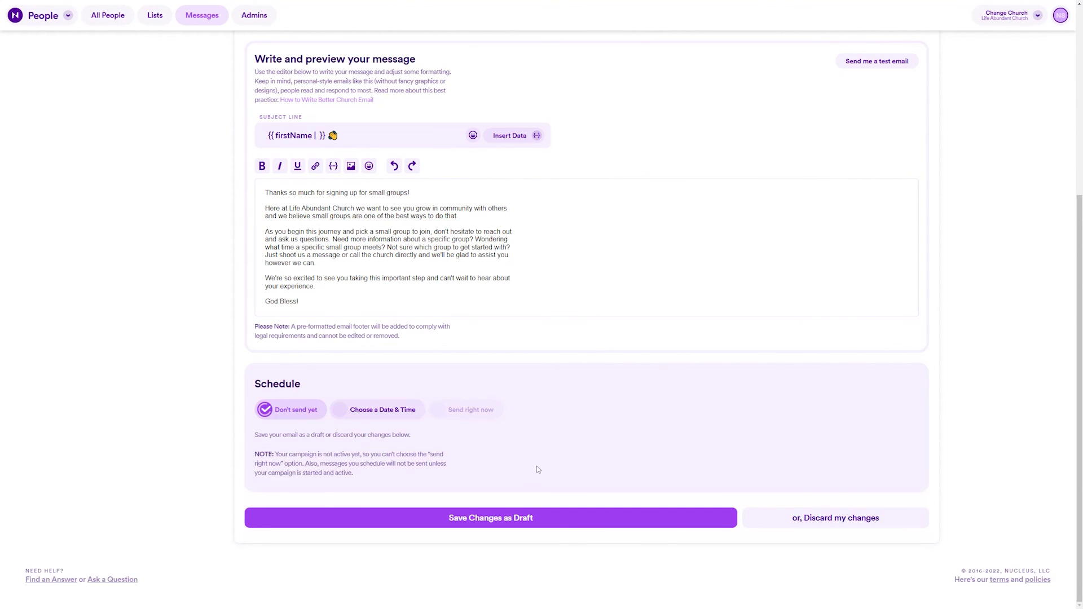
{"action": "scroll", "coordinate": [801, 450], "scroll_direction": "up", "scroll_amount": 5}
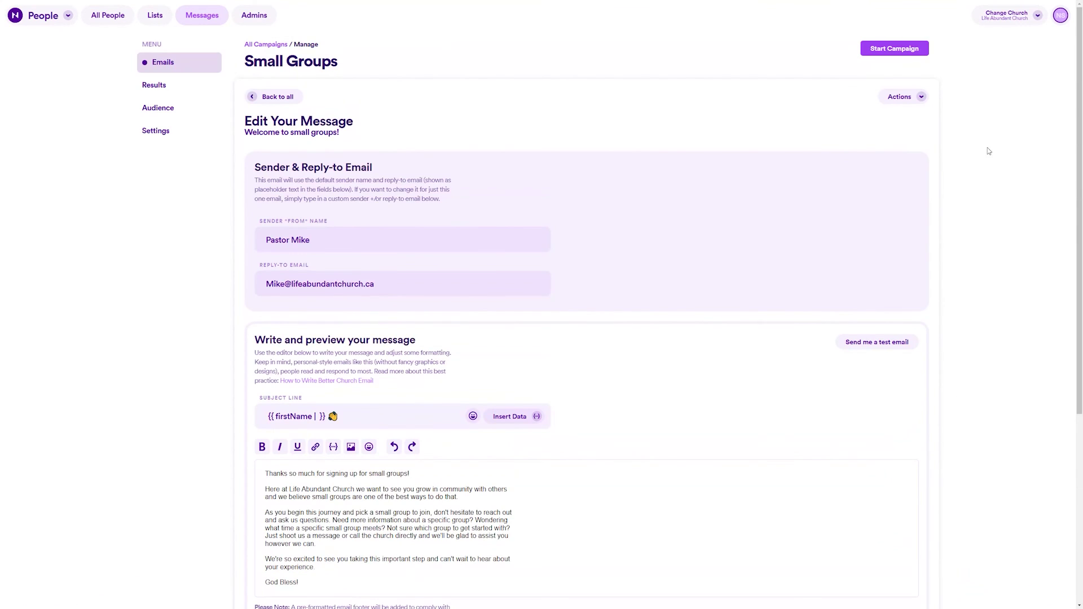